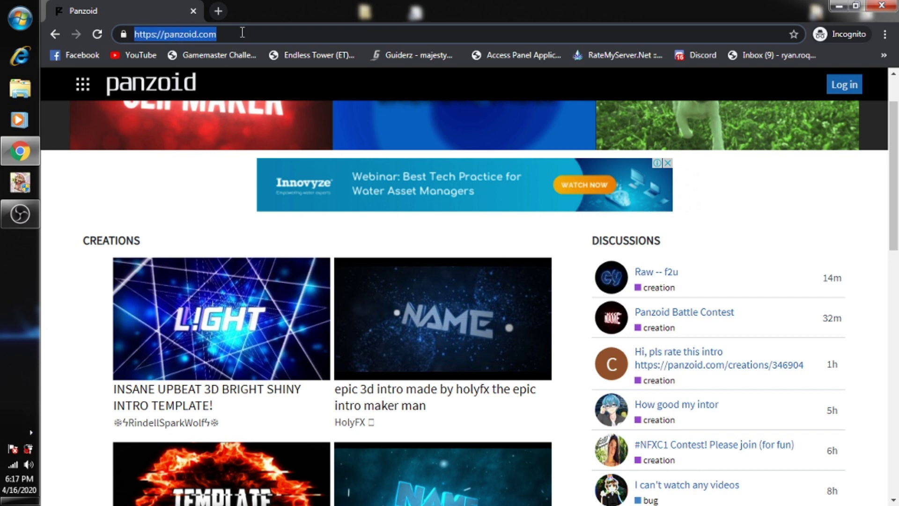
Find EPIC INTRO 2D WITH SHOCKWAVE in the Creations list and bring up its link menu
left_click(242, 33)
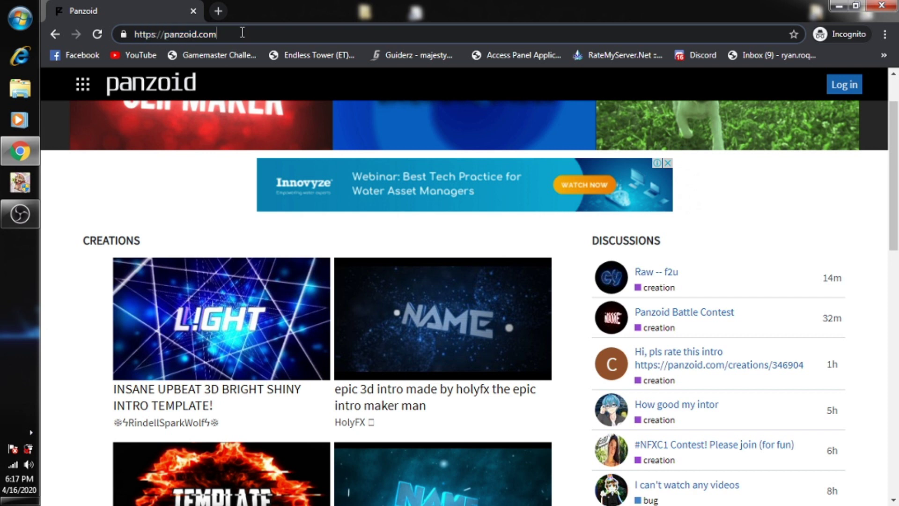
double_click(242, 33)
scroll(562, 297, "down", 3)
scroll(562, 297, "down", 5)
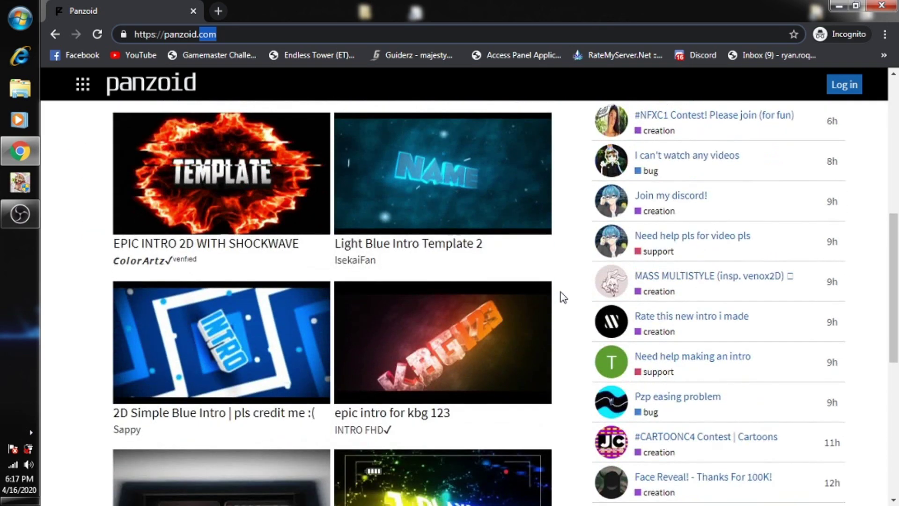
scroll(562, 297, "up", 5)
scroll(564, 297, "up", 4)
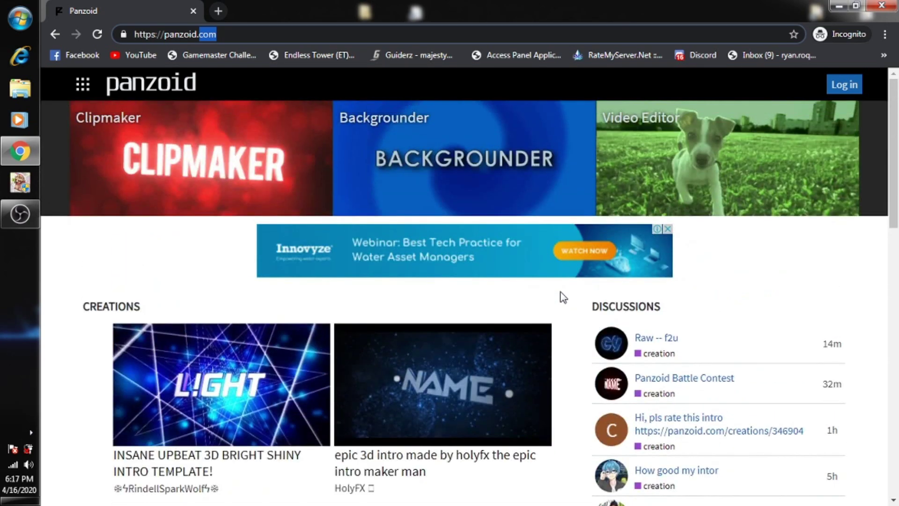
scroll(564, 297, "down", 4)
scroll(563, 297, "down", 1)
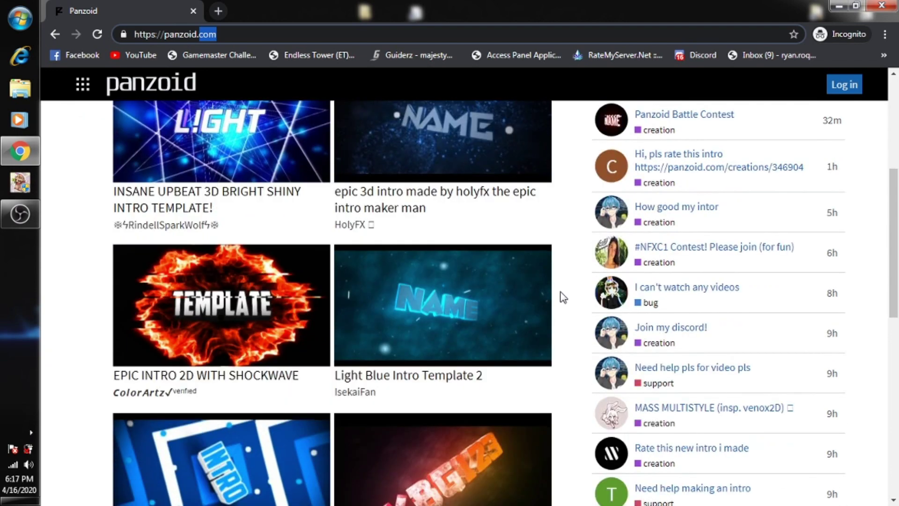
scroll(564, 297, "up", 2)
scroll(563, 297, "down", 2)
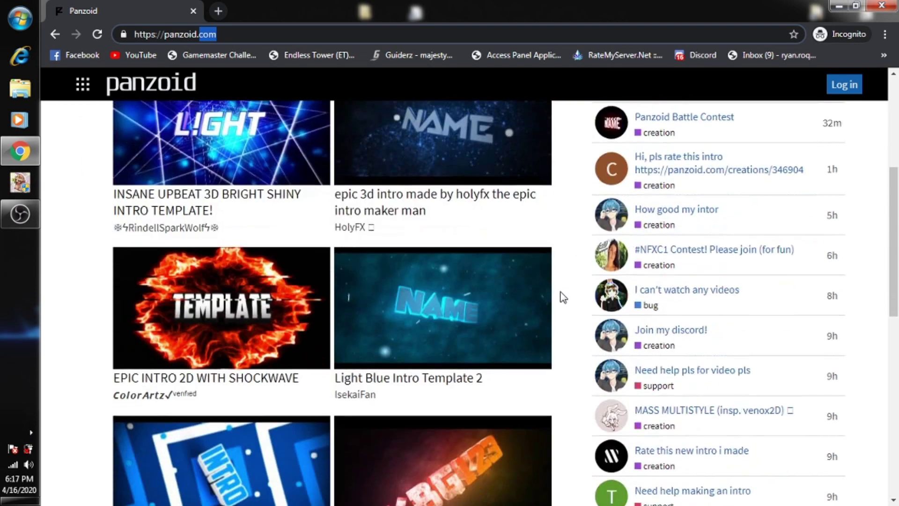
scroll(563, 297, "up", 2)
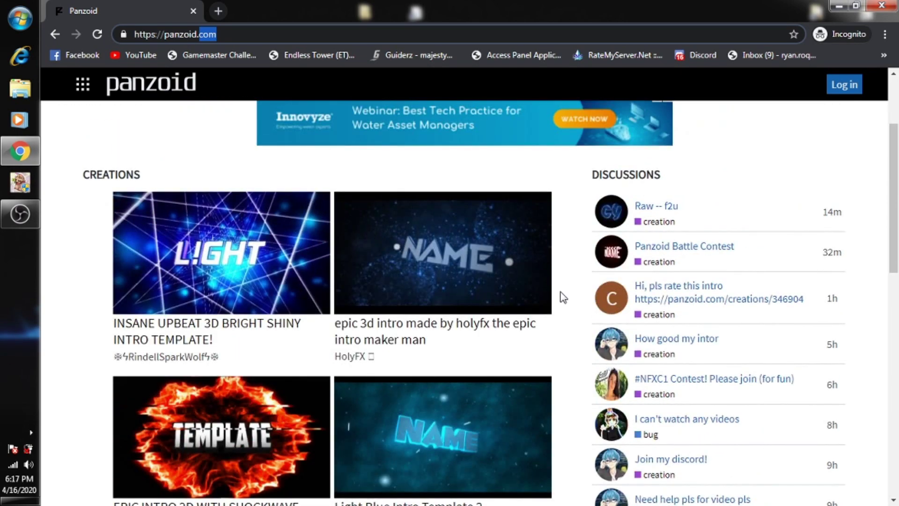
scroll(187, 337, "down", 1)
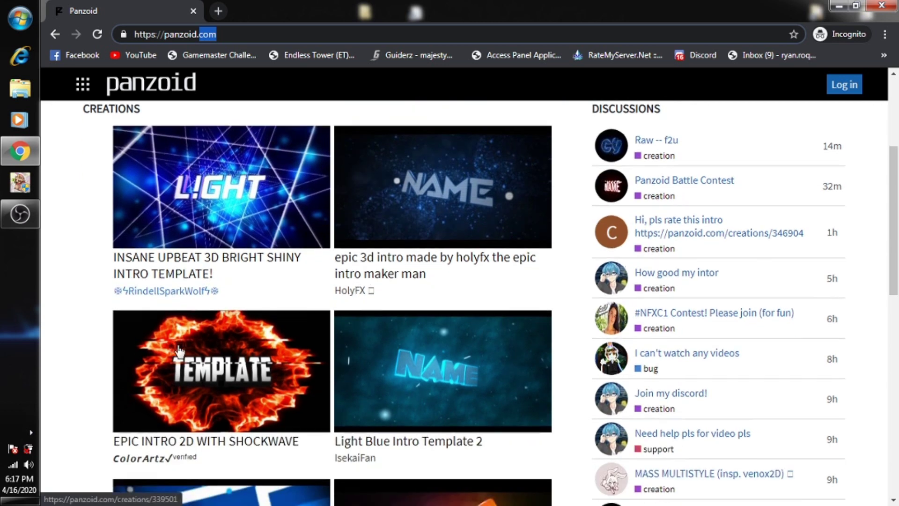
right_click(179, 136)
Open the EPIC INTRO 2D WITH SHOCKWAVE creation in a new tab and load it into Clipmaker
left_click(237, 145)
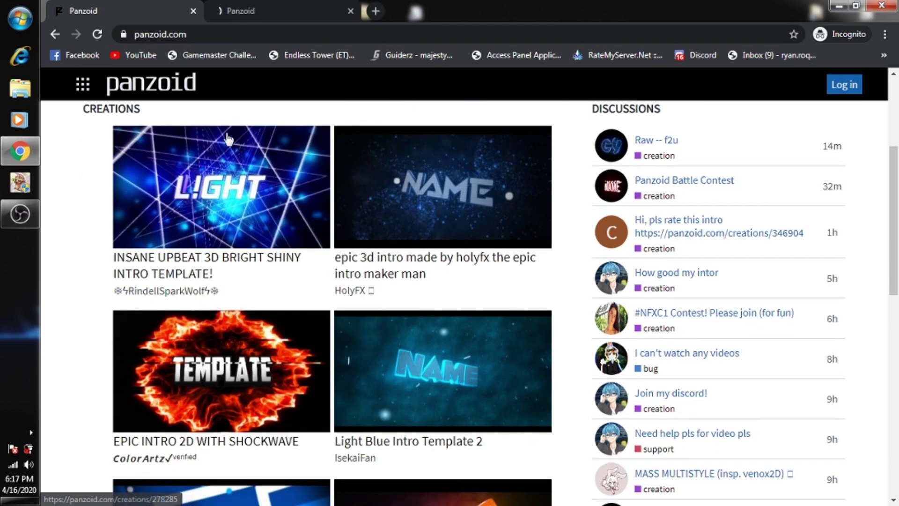
left_click(269, 4)
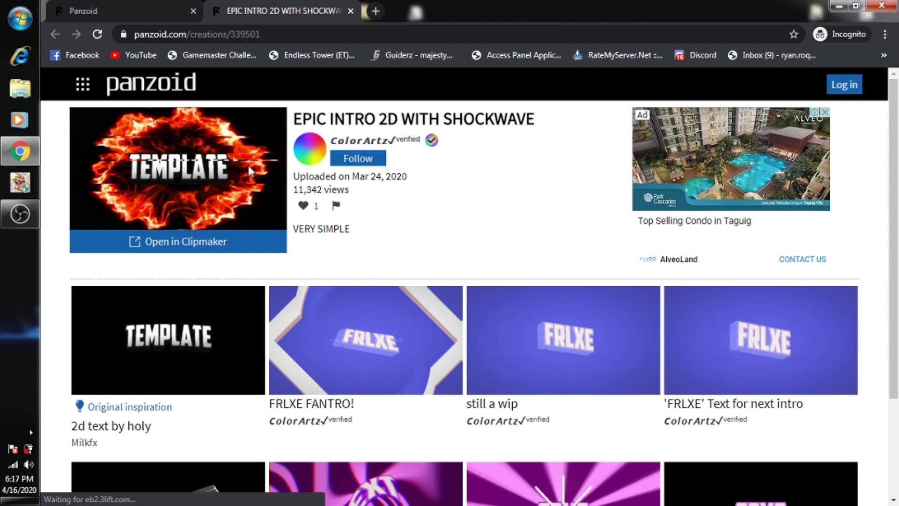
left_click(182, 248)
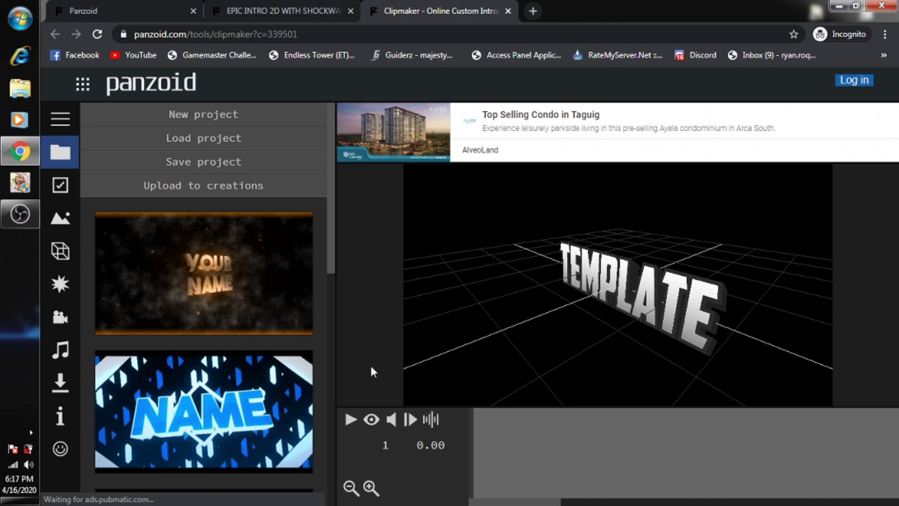
Turn on render preview, play the intro, and pause it at about 1.03 s
left_click(372, 422)
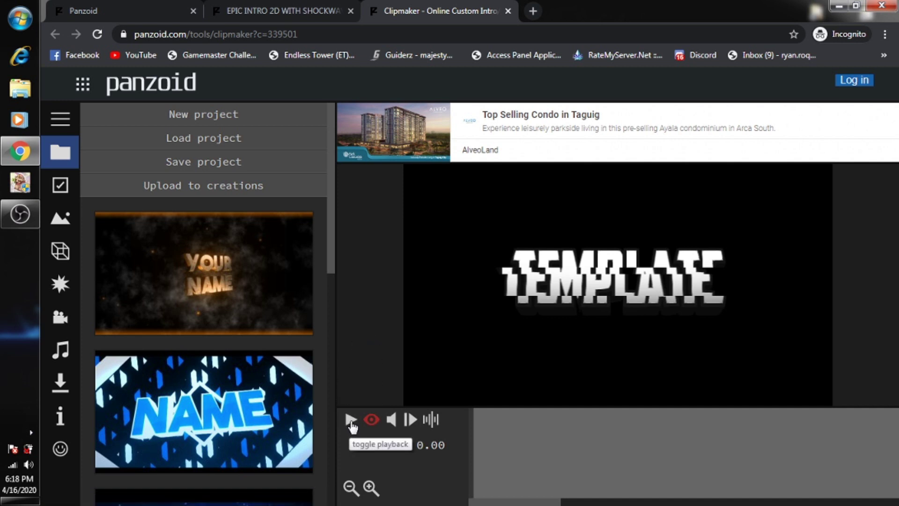
left_click(352, 426)
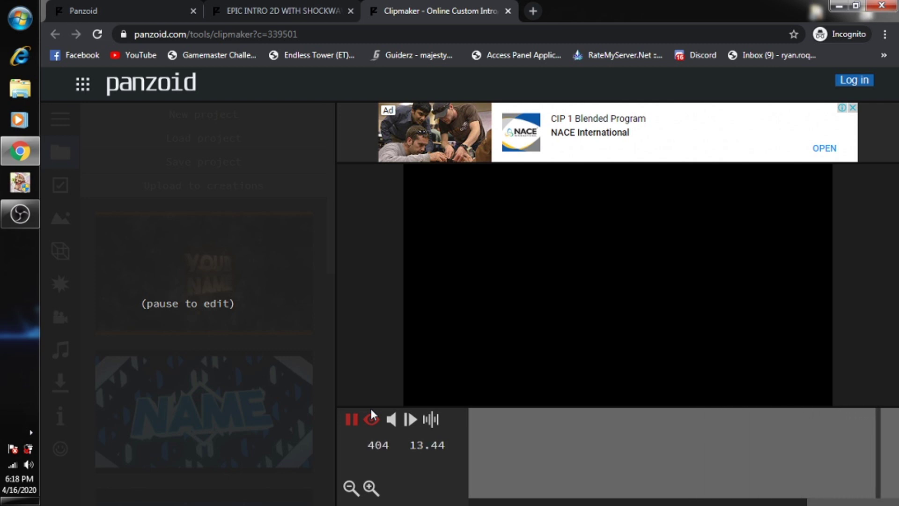
left_click(350, 419)
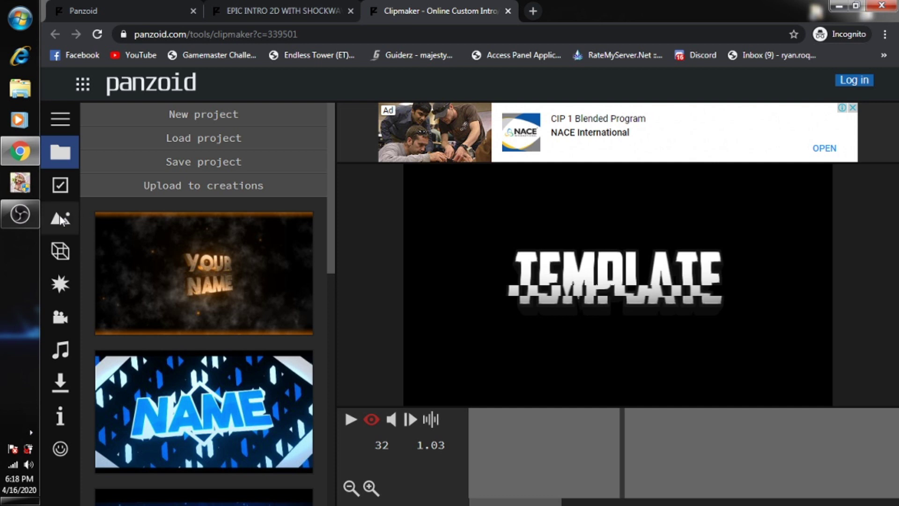
Set the Basics Length to 9.6 seconds and play the intro back, pausing at 8.10 s
left_click(58, 192)
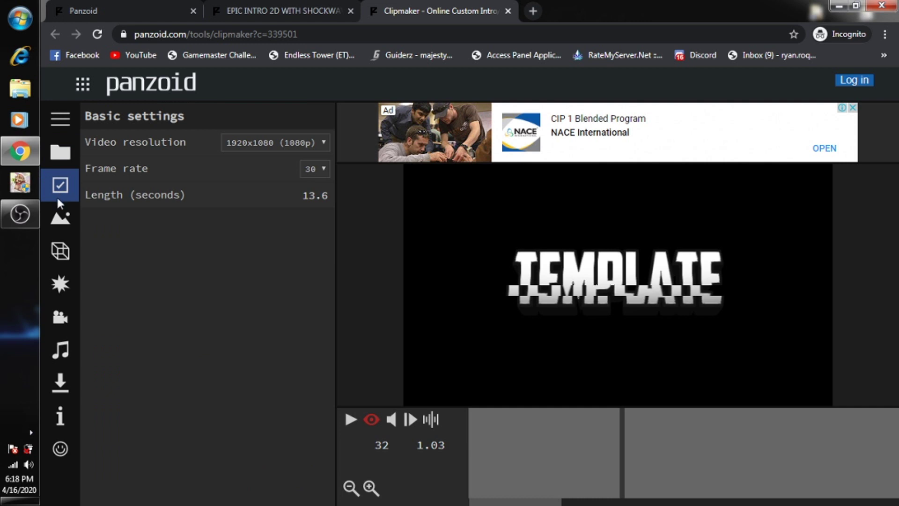
left_click(63, 159)
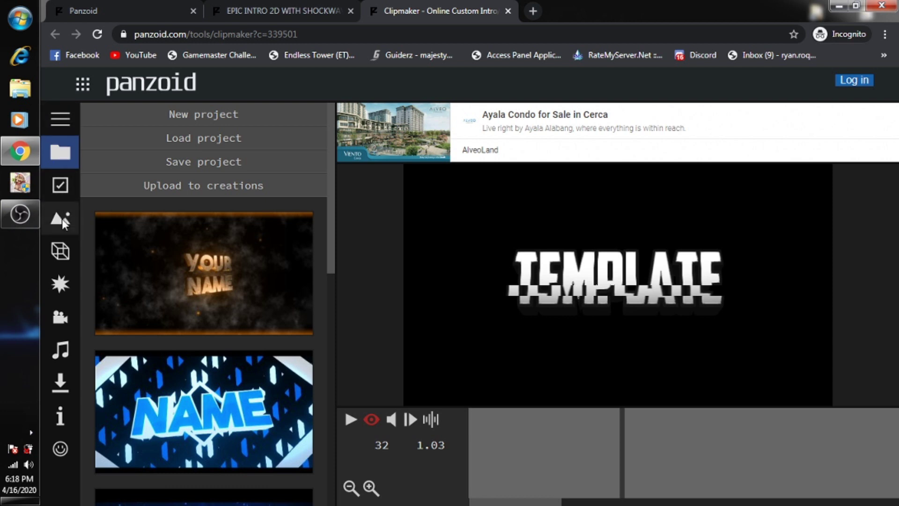
left_click(61, 184)
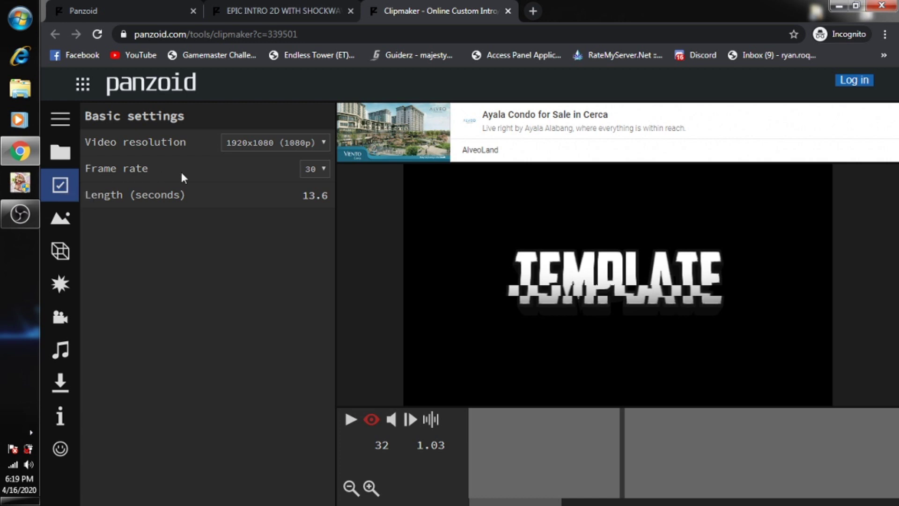
left_click(315, 195)
left_click(315, 195)
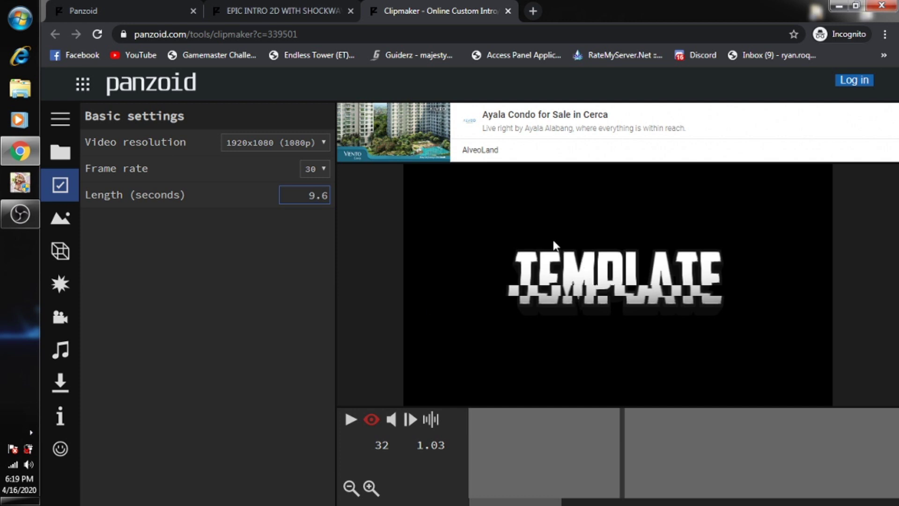
left_click(351, 422)
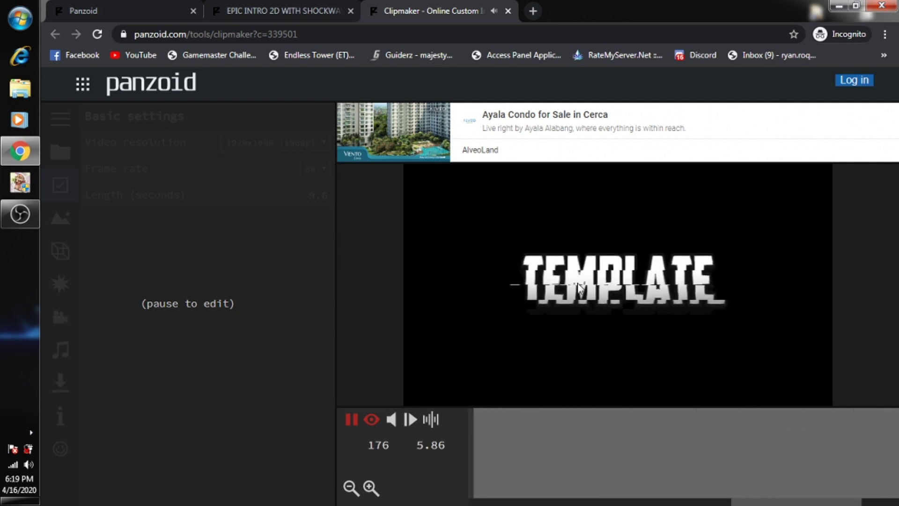
left_click(352, 420)
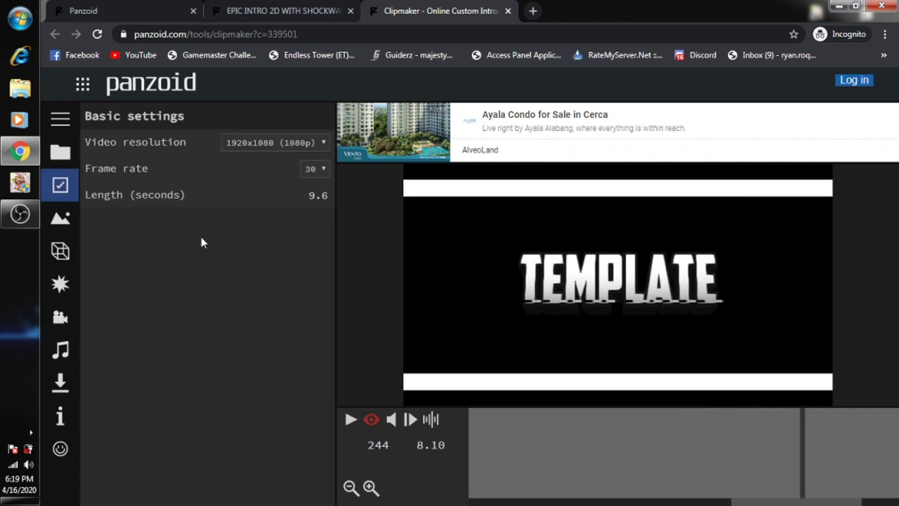
Open the scene objects list and look through the three Text: TEMPLATE objects, ending on the first
left_click(65, 258)
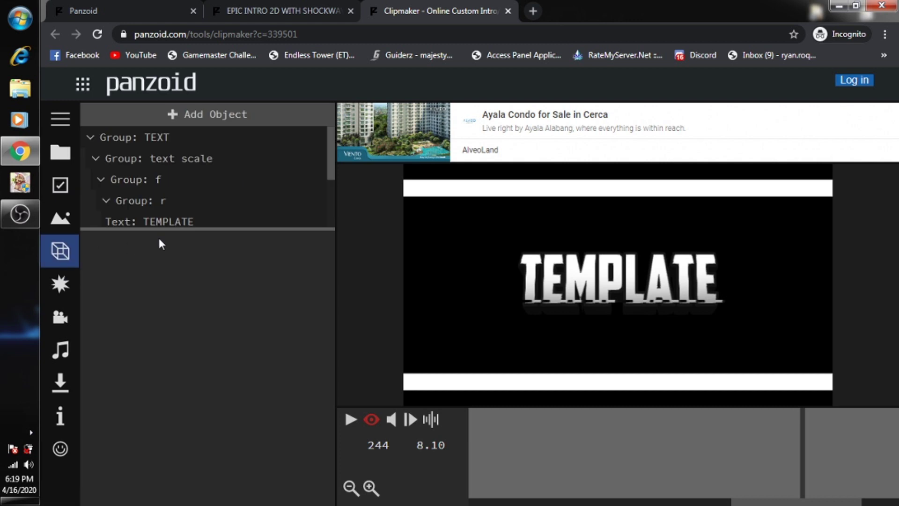
left_click_drag(332, 143, 327, 175)
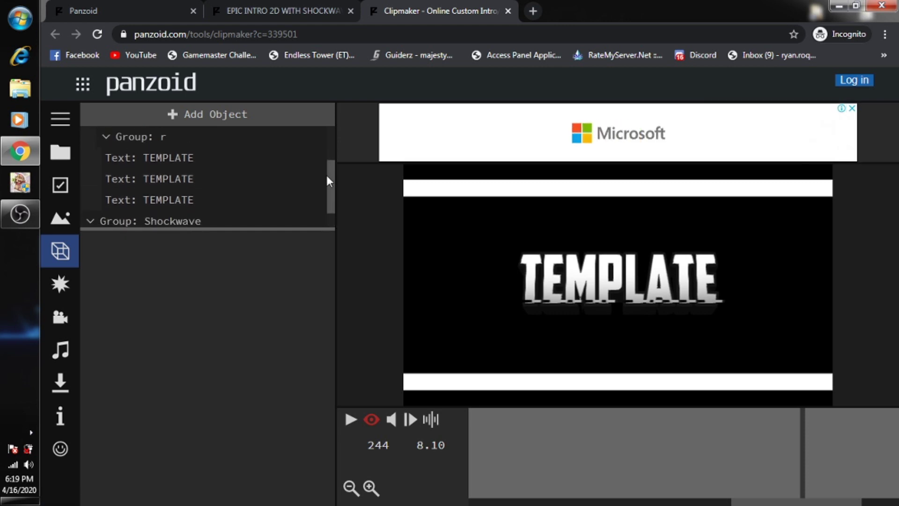
left_click(193, 159)
left_click(186, 182)
left_click(184, 202)
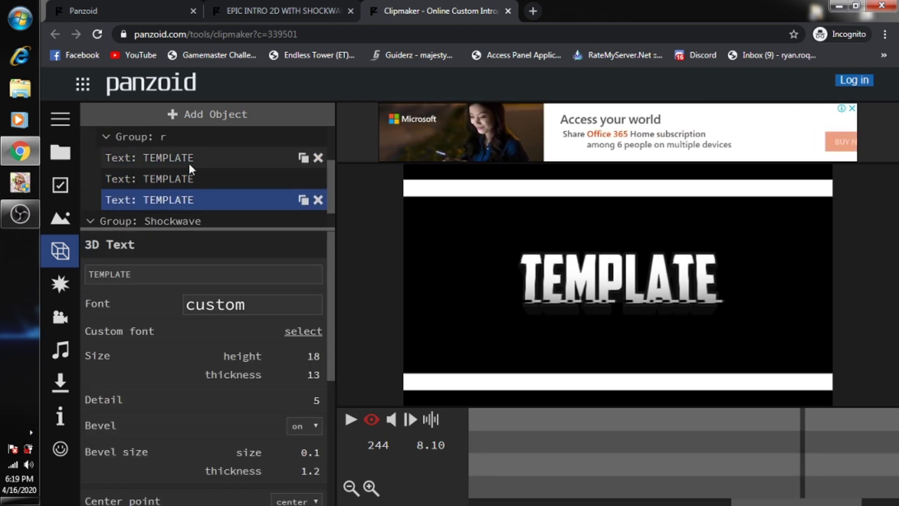
left_click(189, 161)
left_click(193, 190)
left_click(191, 160)
left_click(193, 184)
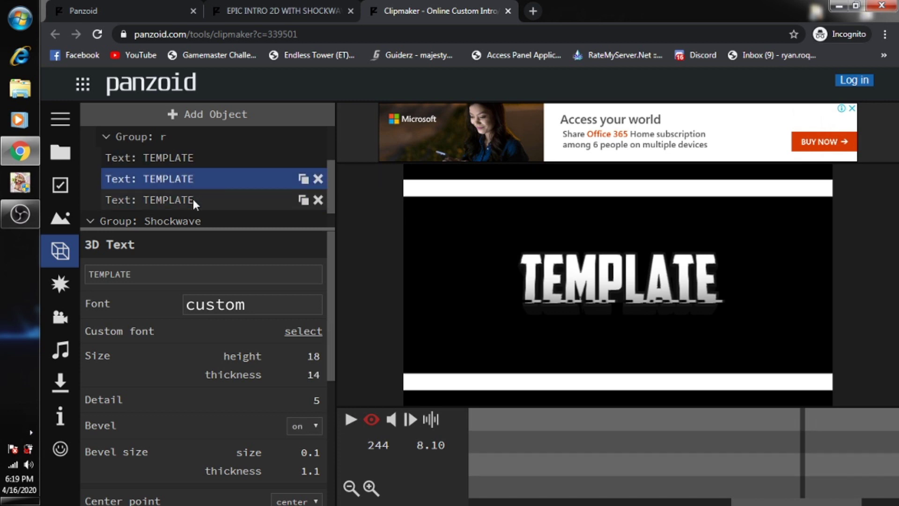
left_click(193, 198)
left_click(186, 171)
left_click(186, 158)
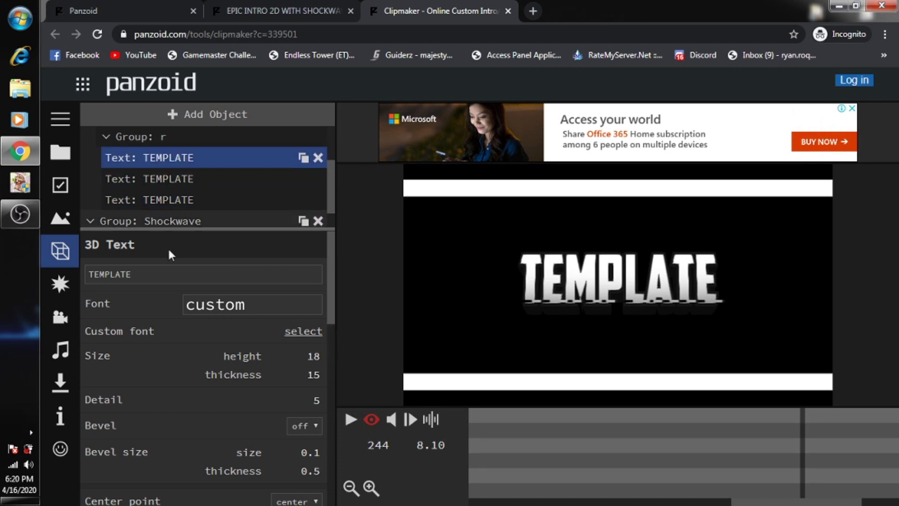
Replace the first text object's 3D Text with 'Roqx TV' and apply it
left_click_drag(156, 274, 86, 281)
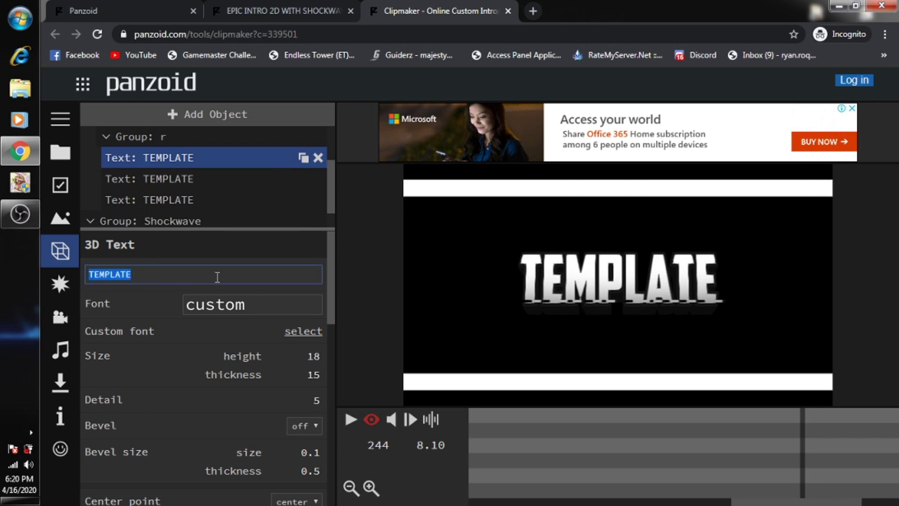
scroll(255, 299, "down", 4)
scroll(256, 300, "up", 4)
left_click(172, 175)
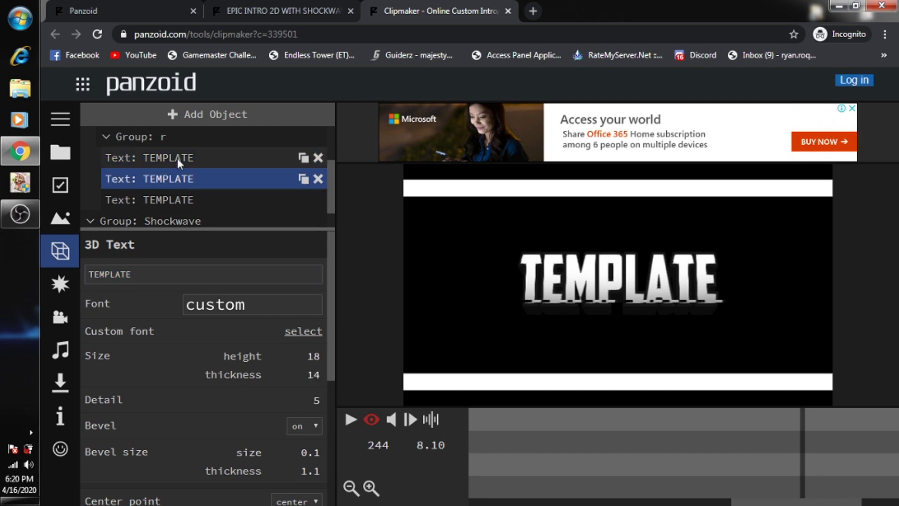
left_click(178, 158)
left_click(181, 201)
left_click(181, 164)
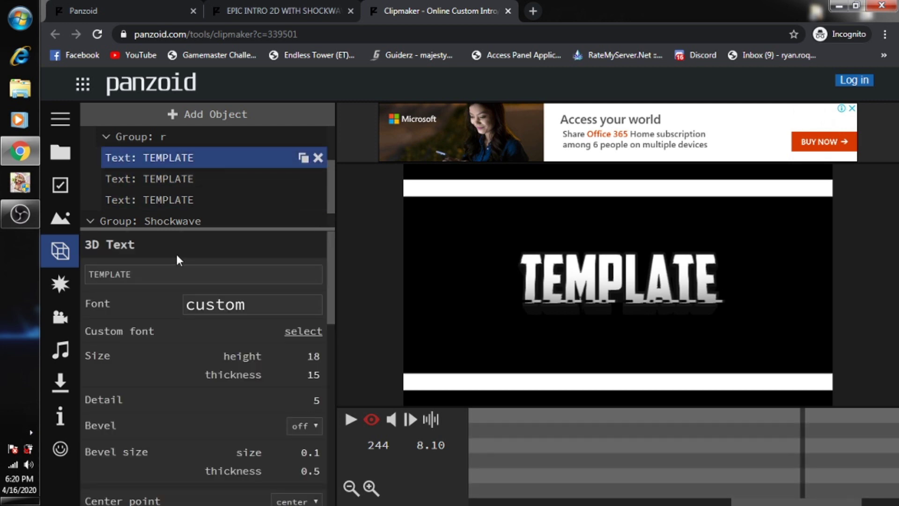
double_click(149, 274)
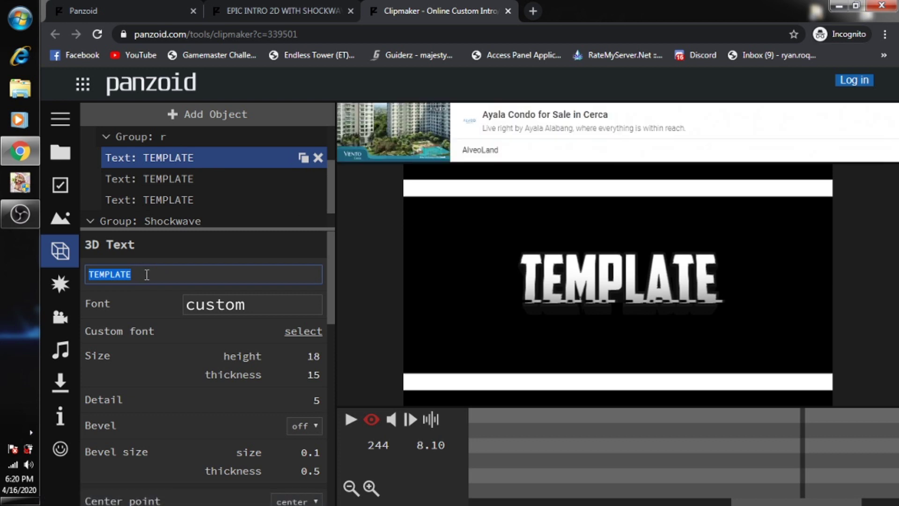
type("Roqx TV")
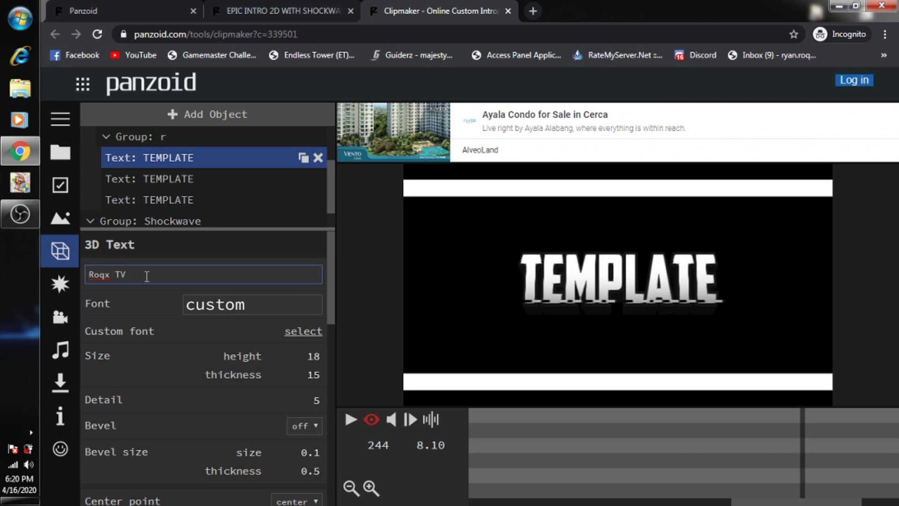
key("ctrl+shift+Left")
key("ctrl+shift+Left")
key("ctrl+c")
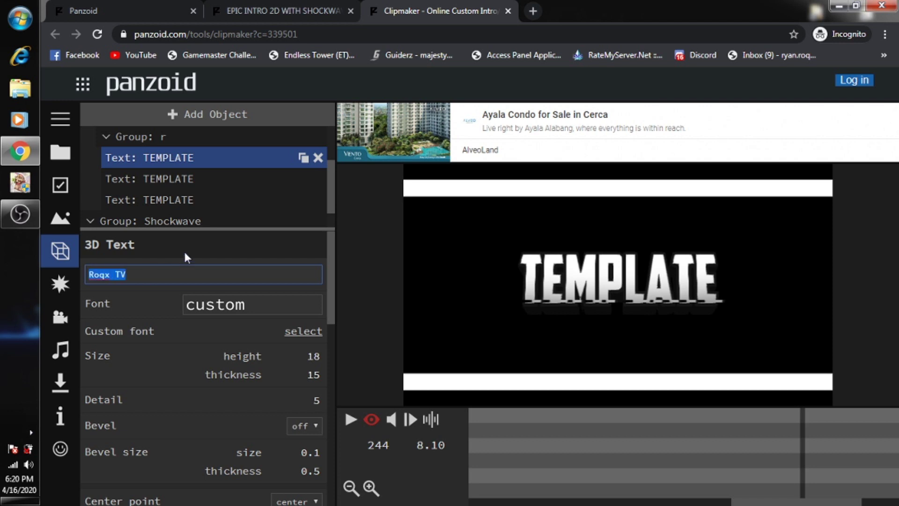
left_click(168, 303)
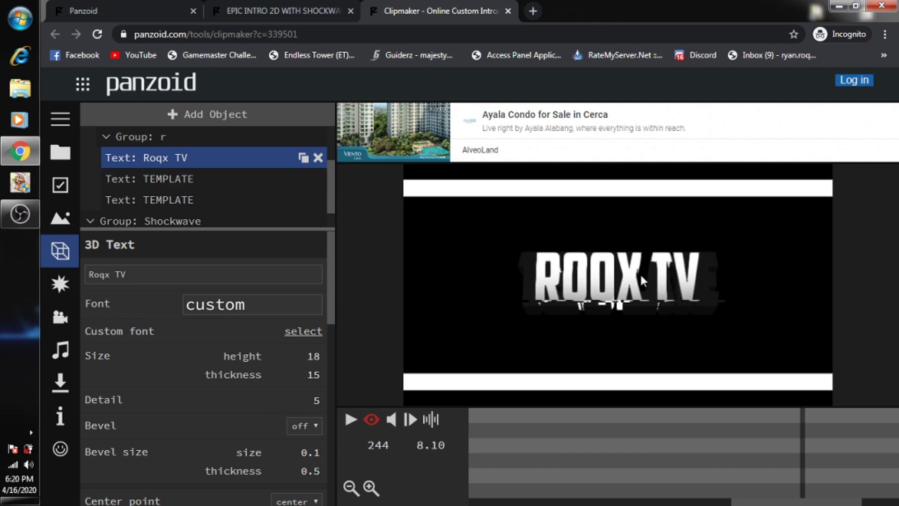
Replace the second and third TEMPLATE text objects' wording with 'Roqx TV' and apply
left_click(189, 178)
left_click(190, 191)
left_click(190, 186)
left_click(191, 196)
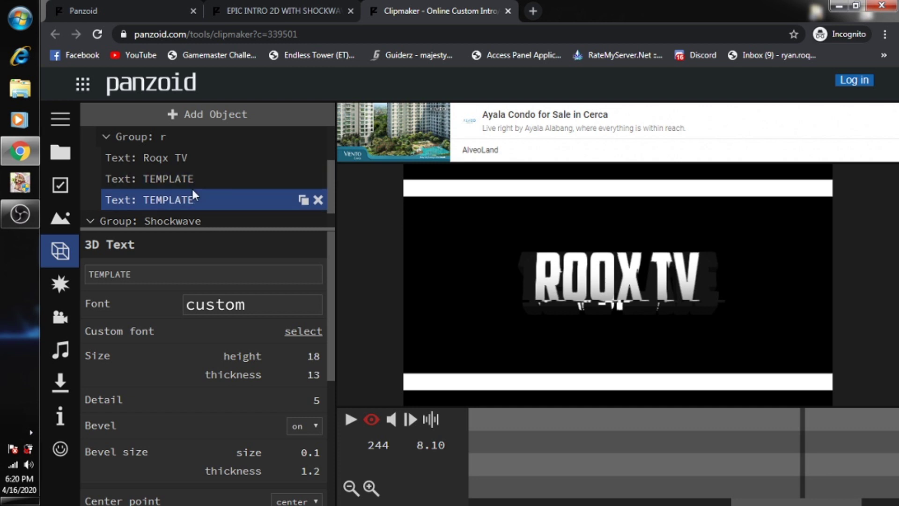
left_click(191, 185)
left_click(191, 200)
left_click(187, 181)
left_click_drag(147, 266, 88, 275)
left_click(169, 201)
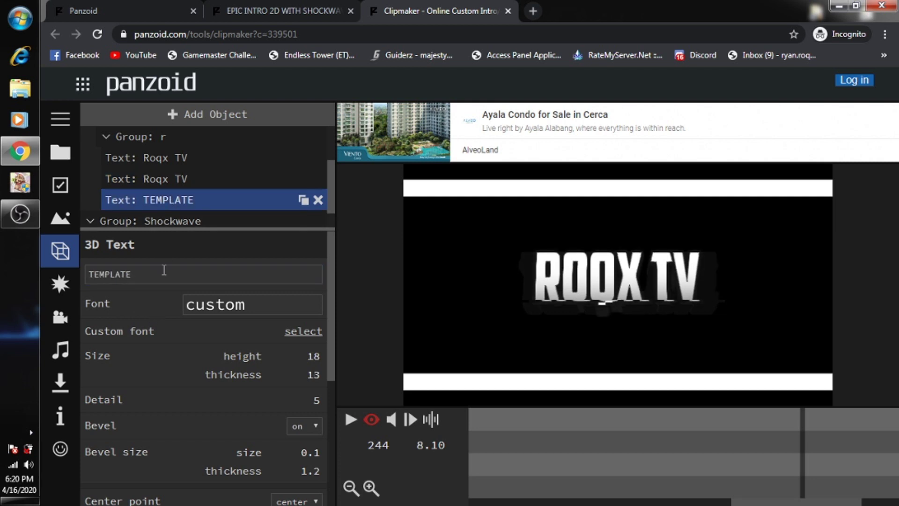
left_click_drag(162, 271, 89, 276)
key("ctrl+v")
left_click(160, 305)
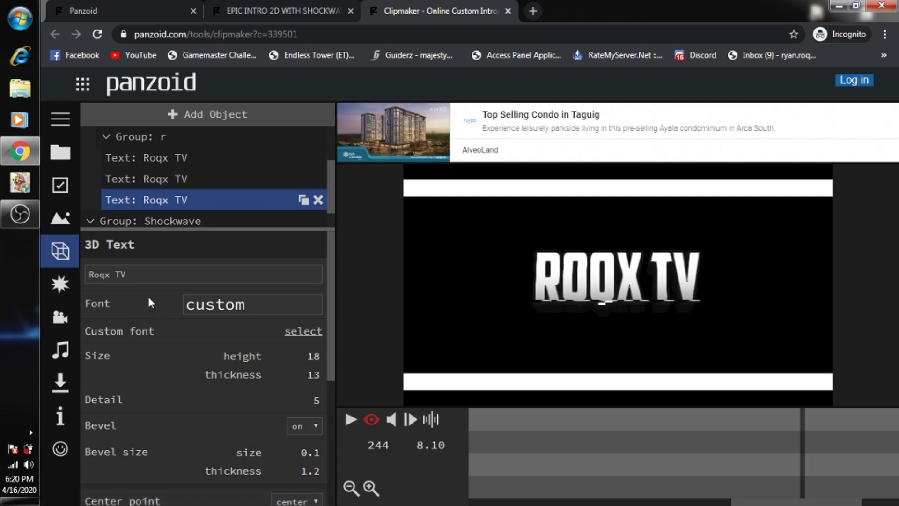
Open the Font list and close it again, keeping the custom font
left_click(245, 305)
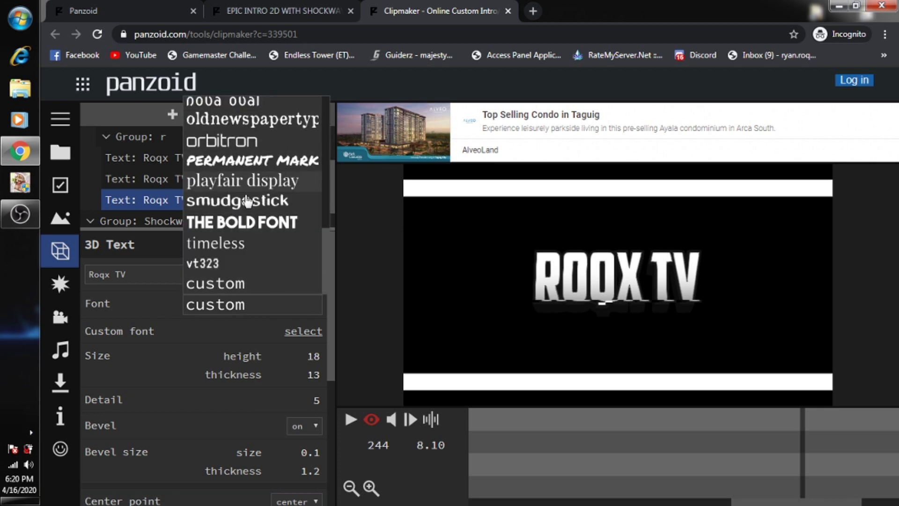
scroll(249, 205, "up", 10)
scroll(247, 204, "up", 3)
scroll(247, 205, "down", 10)
left_click(192, 287)
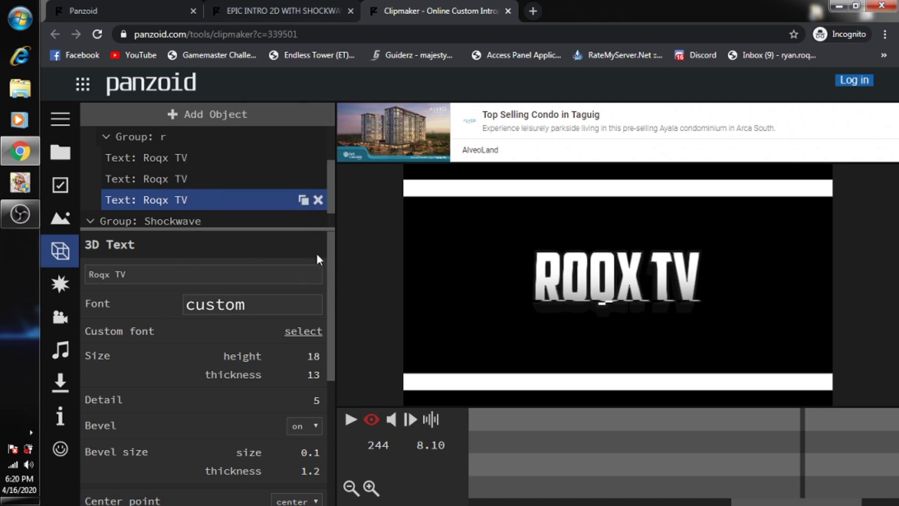
left_click(351, 419)
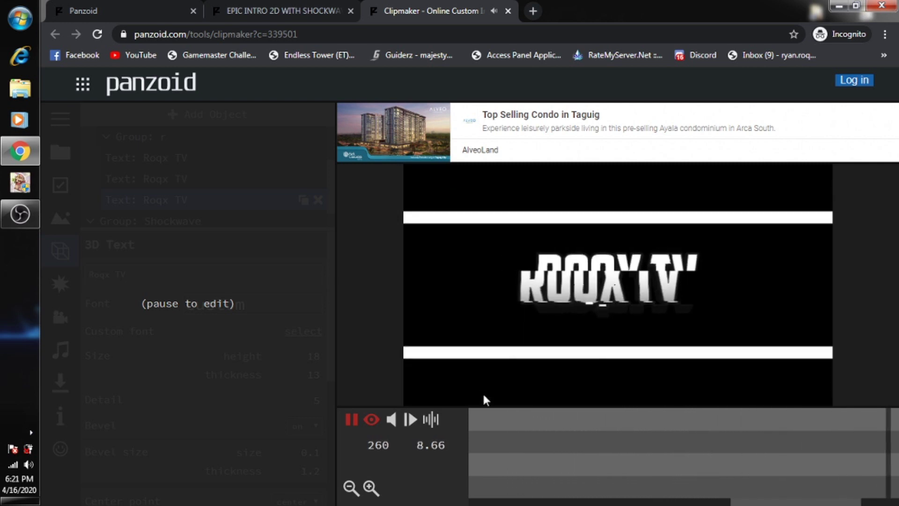
left_click(350, 421)
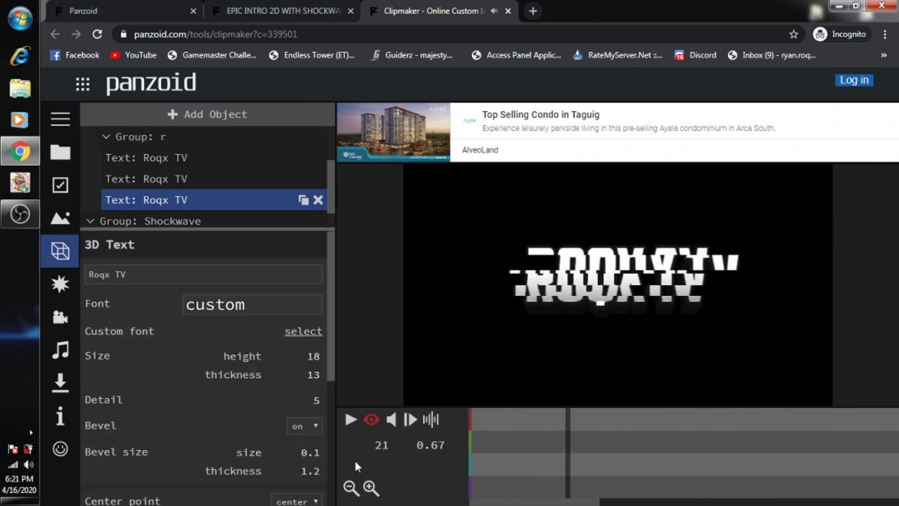
Render the intro in balanced mode as .mkv (vp8/opus) video
left_click(58, 385)
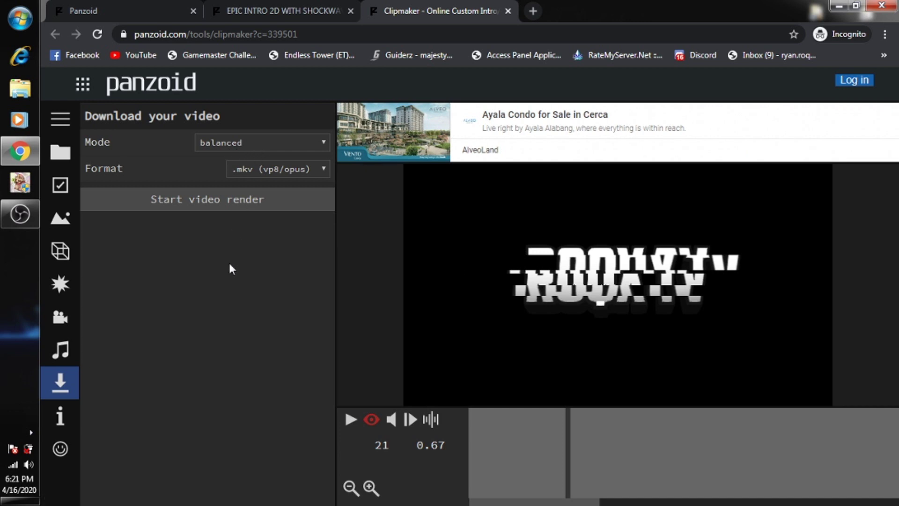
left_click(228, 144)
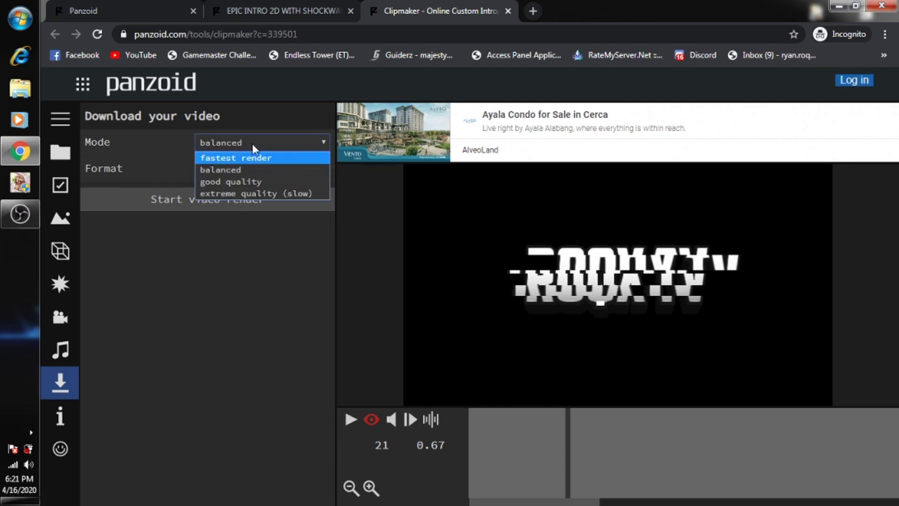
left_click(237, 170)
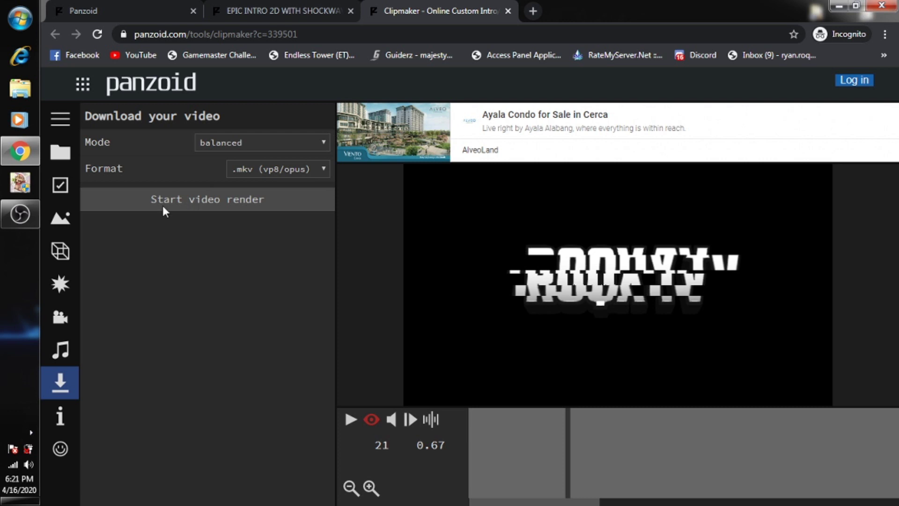
left_click(210, 200)
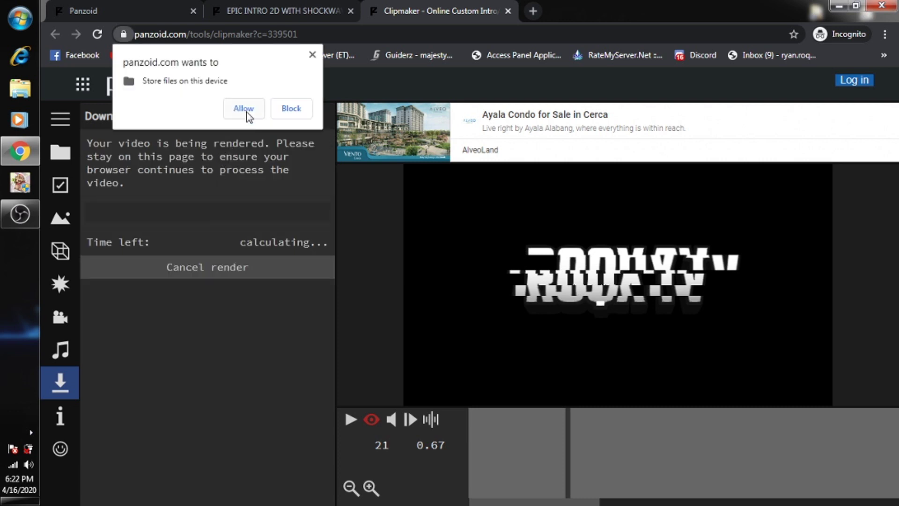
Allow the site to store files, then open video.mkv's download options once rendering finishes
left_click(245, 109)
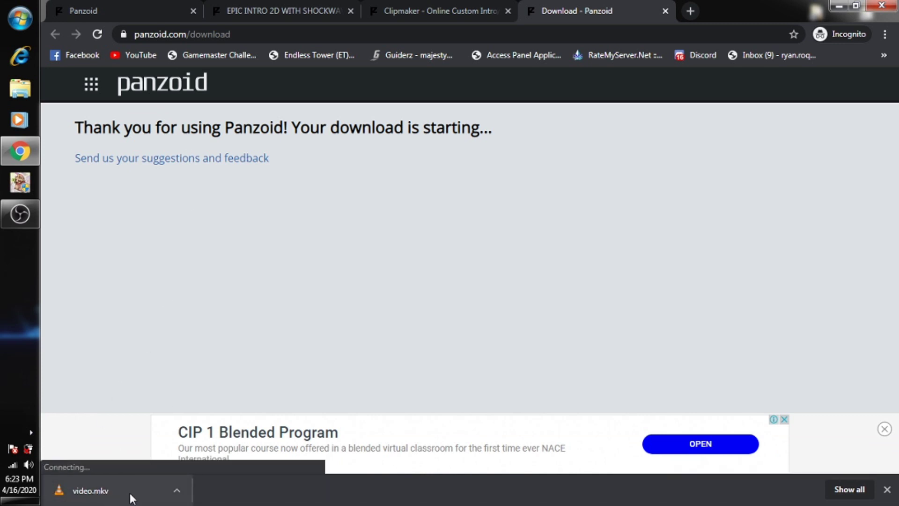
left_click(177, 489)
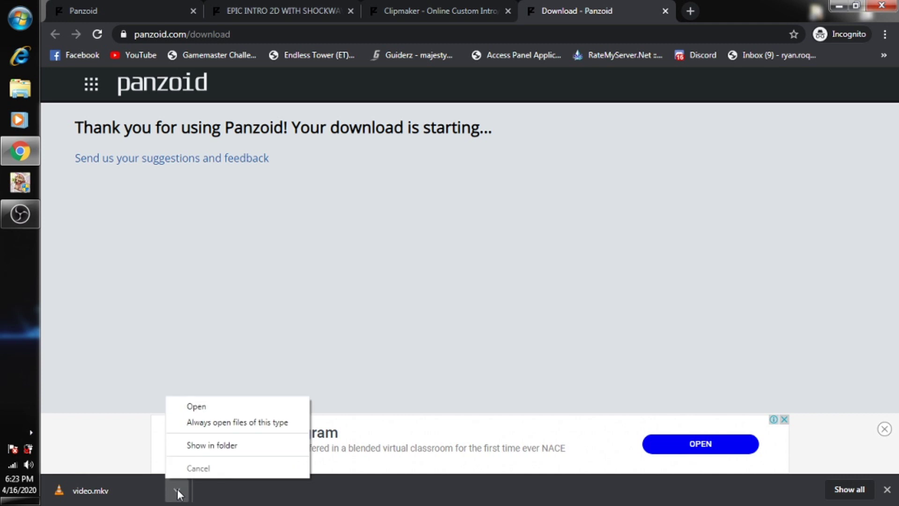
Locate video.mkv in Downloads, open it in VLC, and minimize the Explorer window
left_click(211, 445)
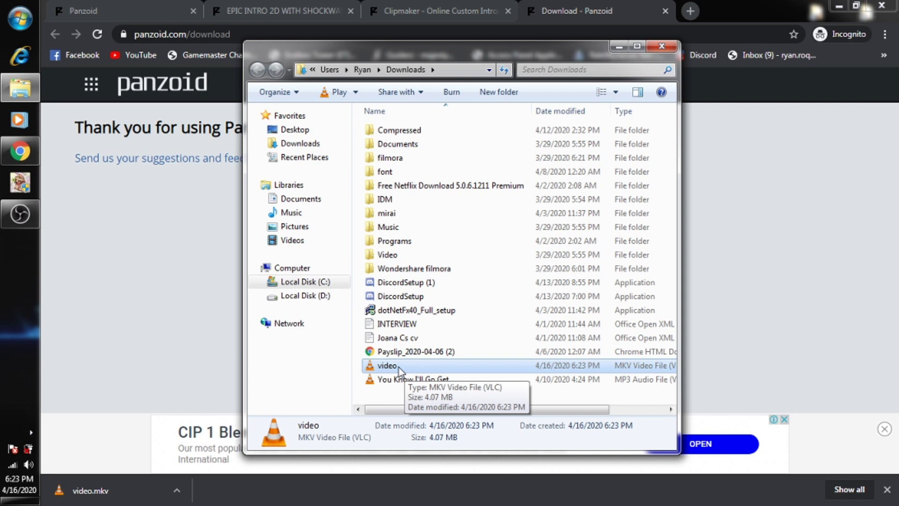
double_click(397, 366)
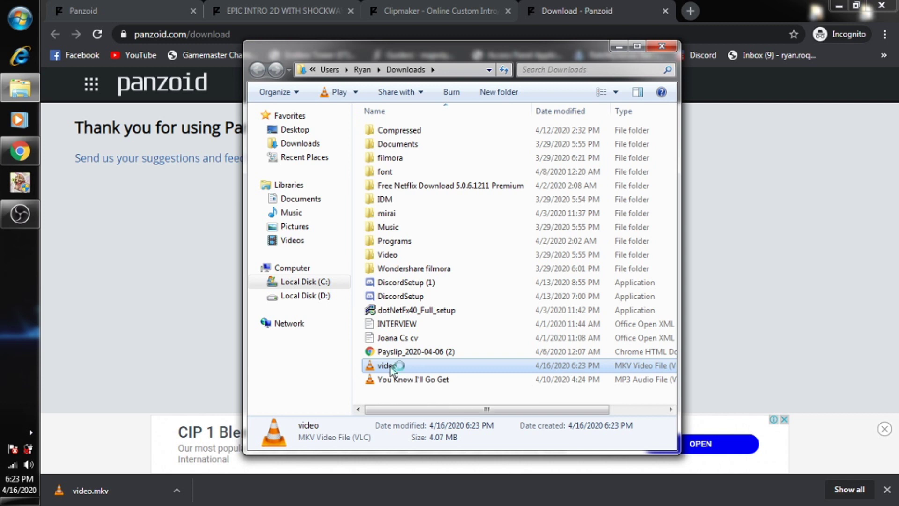
left_click(619, 47)
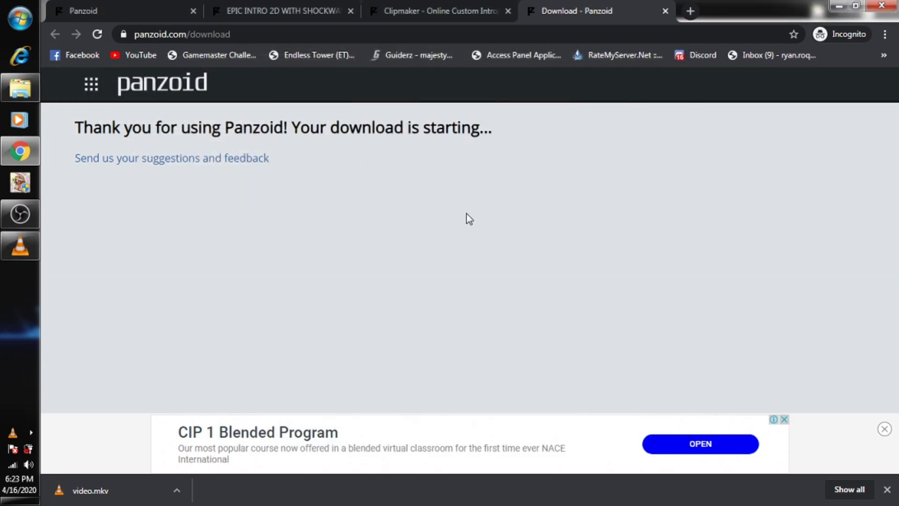
Bring VLC forward and shift its window slightly left to watch the ROQX TV intro
left_click(19, 248)
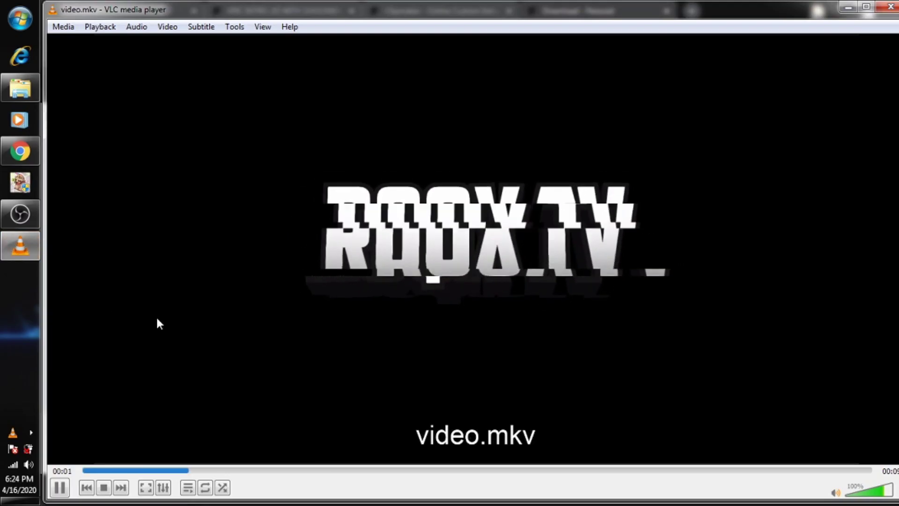
left_click_drag(508, 19, 484, 20)
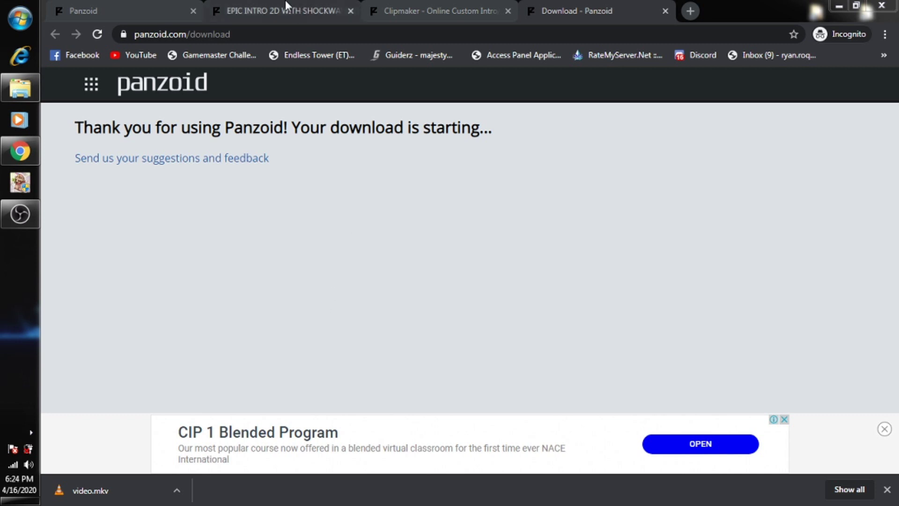
Return to the panzoid.com home tab and browse down through the community creations, then back up
left_click(175, 6)
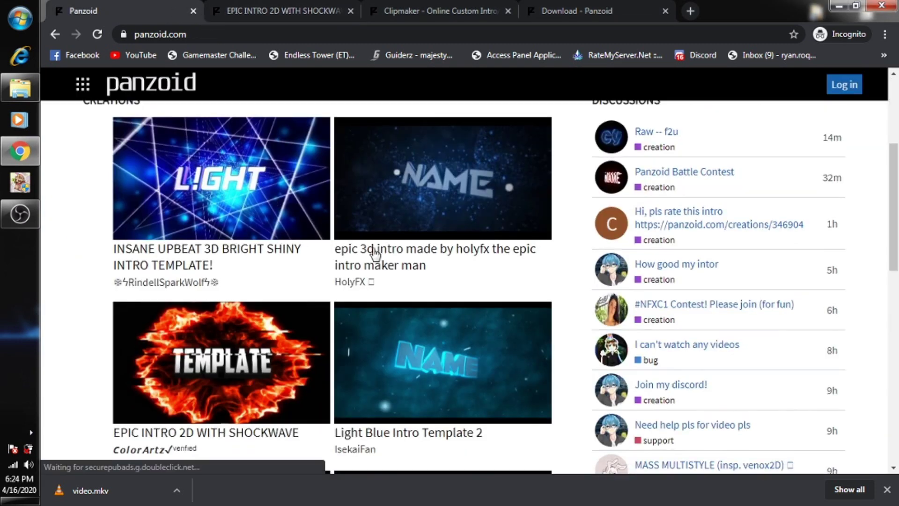
scroll(375, 254, "down", 10)
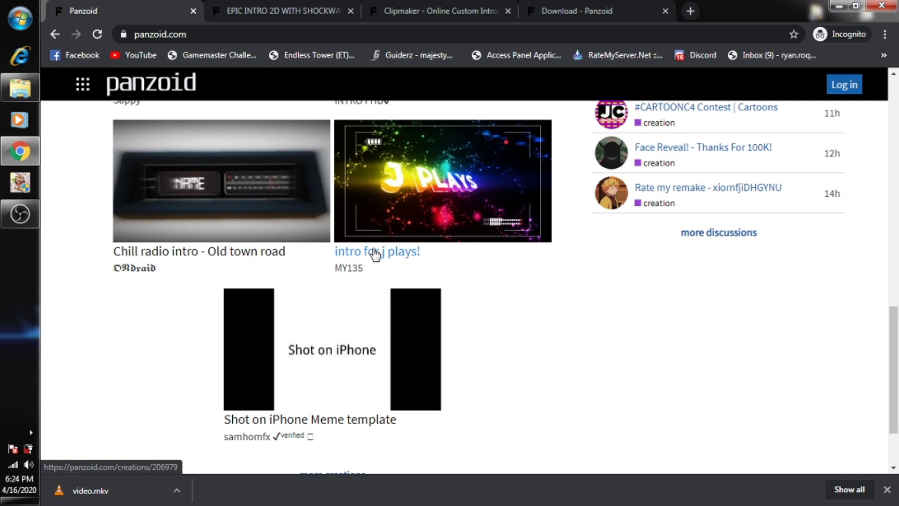
scroll(342, 288, "down", 2)
scroll(342, 288, "up", 20)
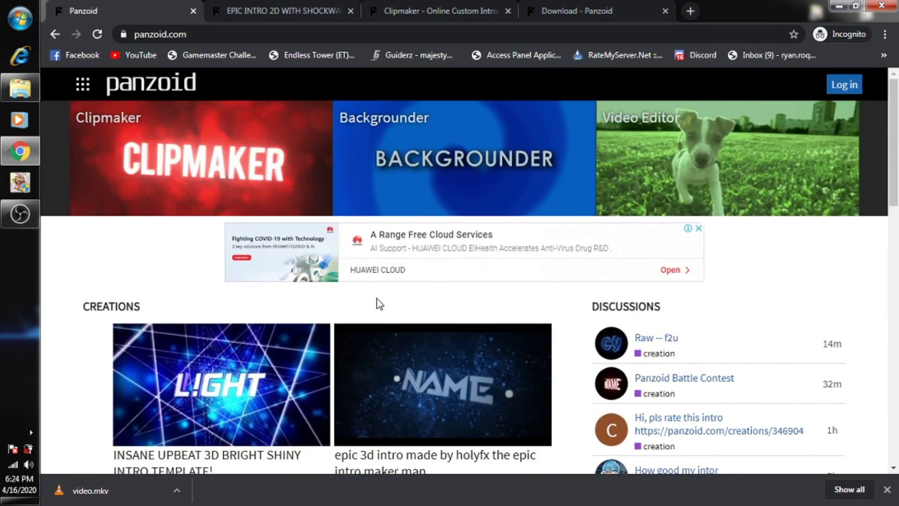